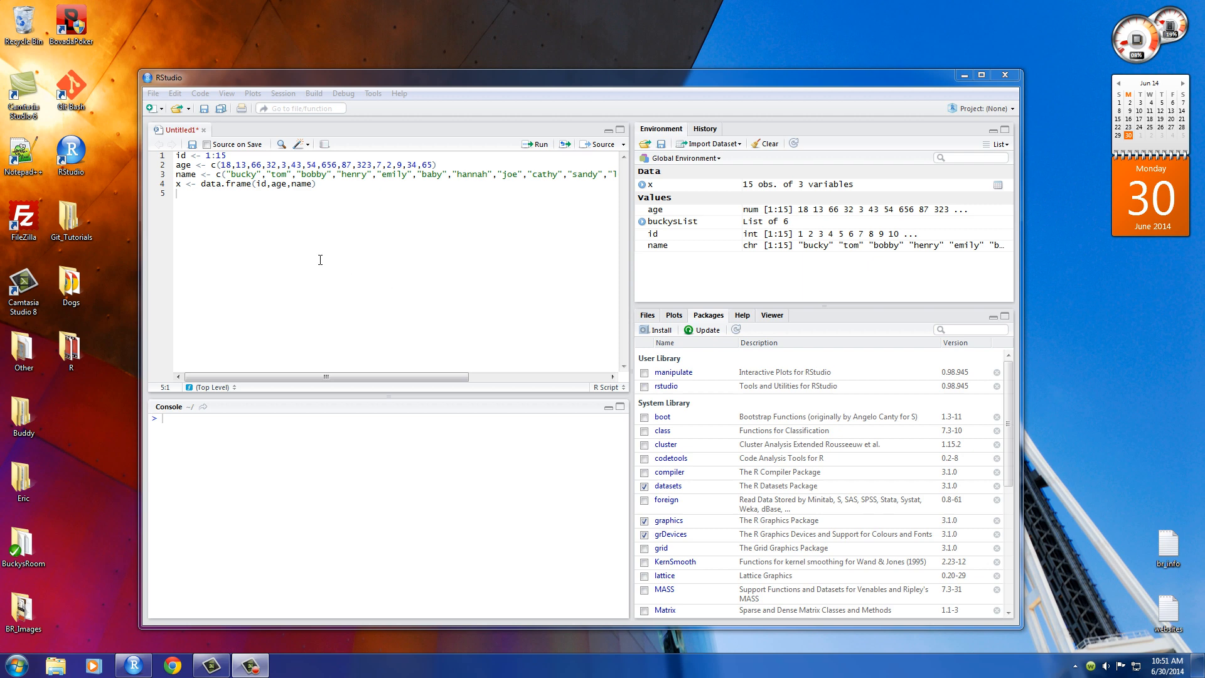
# - Run x$age and review the 15 printed age values in the console
pyautogui.click(267, 268)
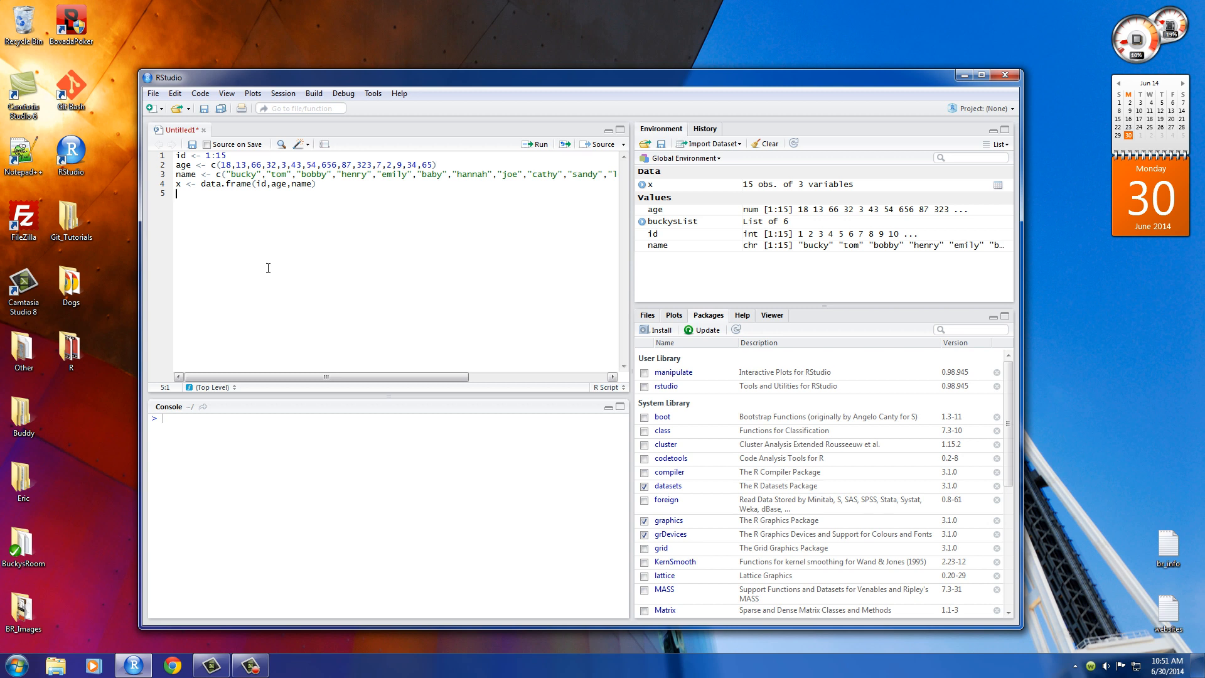
pyautogui.write('x')
pyautogui.write('$')
pyautogui.write('age')
pyautogui.click(538, 148)
pyautogui.moveTo(182, 427); pyautogui.dragTo(473, 428)
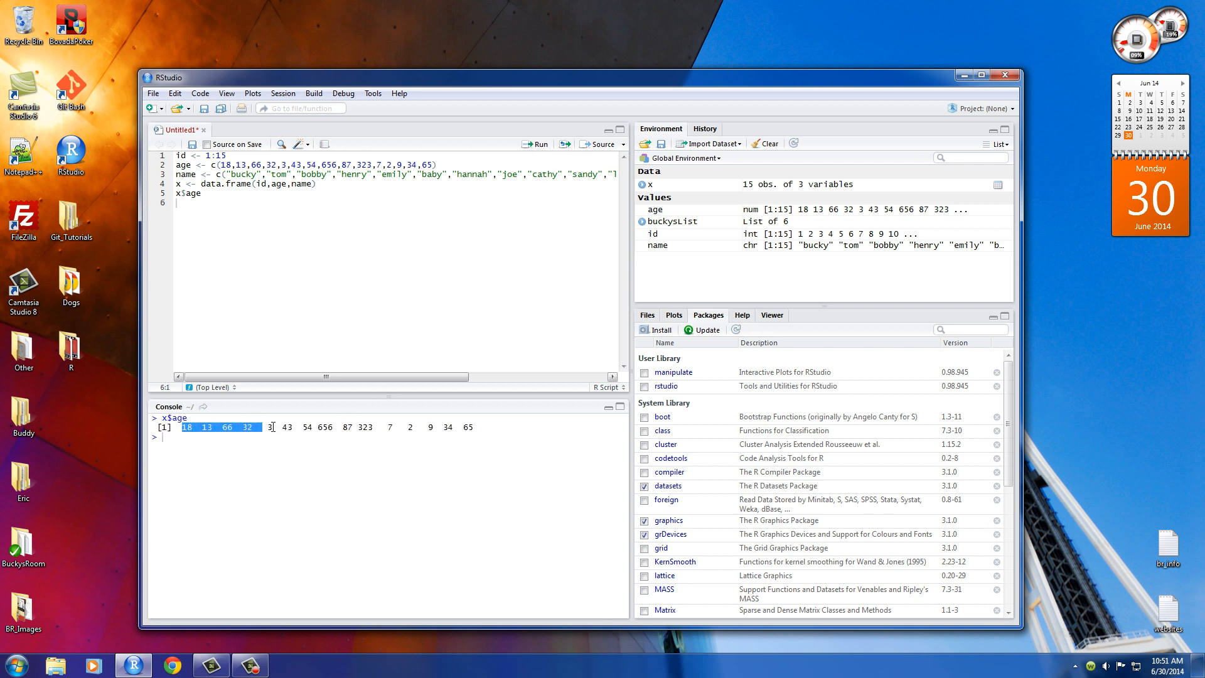
pyautogui.click(194, 441)
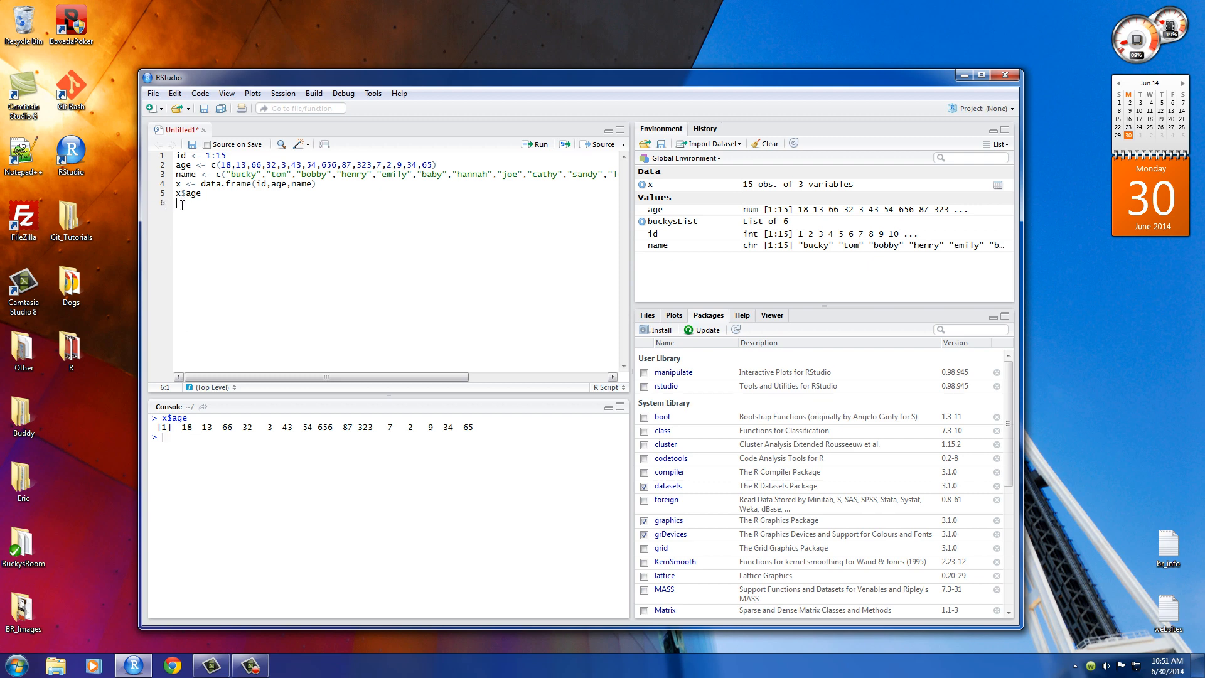
pyautogui.write('x[2')
# - Clear the console, run x[2], and review age printed as a one-column data frame
pyautogui.click(205, 201)
pyautogui.hotkey('ctrl', 'l')
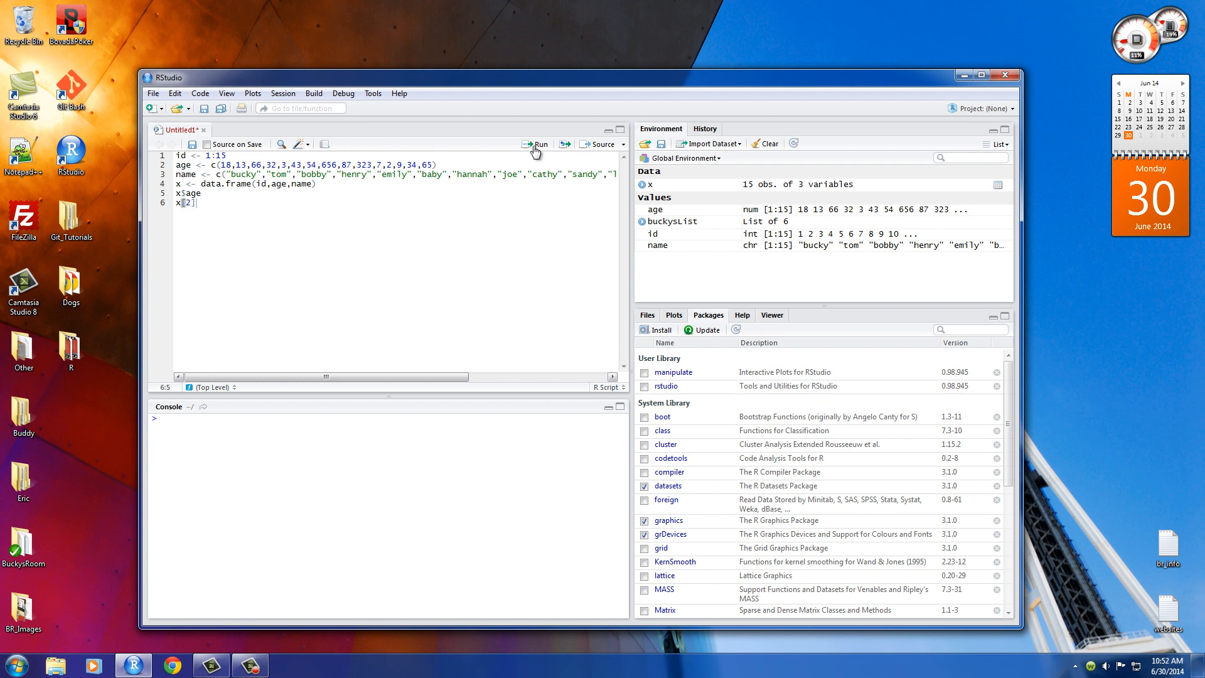
pyautogui.click(535, 145)
pyautogui.moveTo(191, 572); pyautogui.dragTo(152, 416)
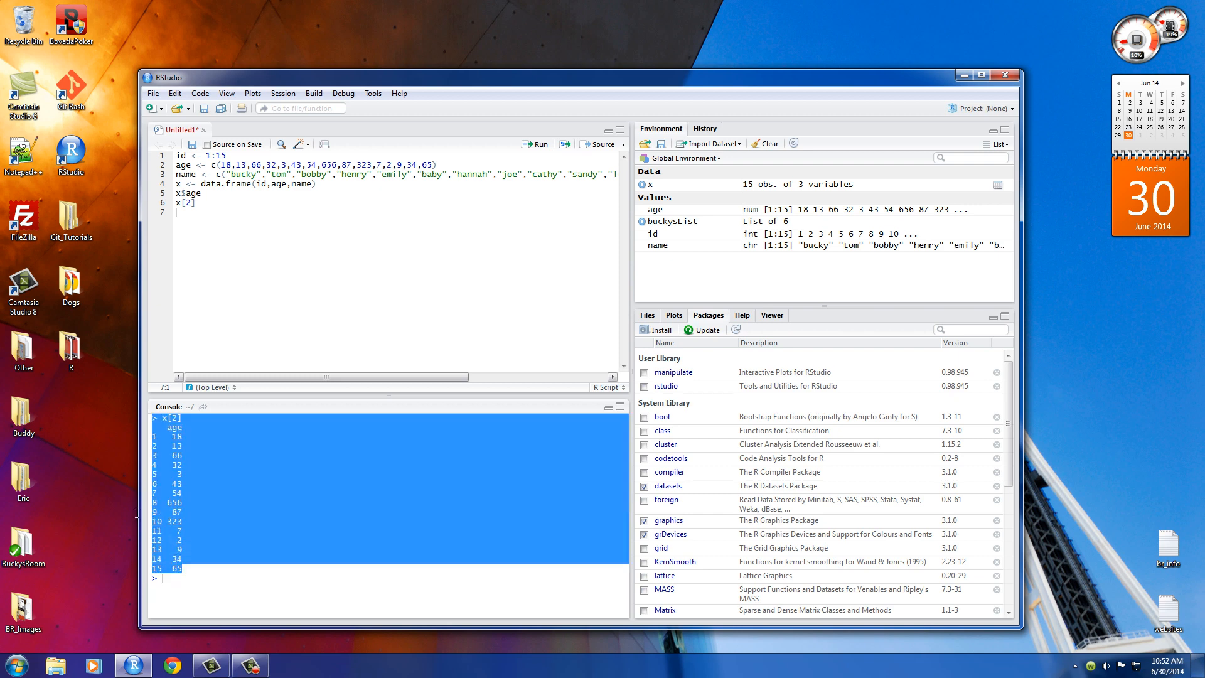
pyautogui.click(192, 469)
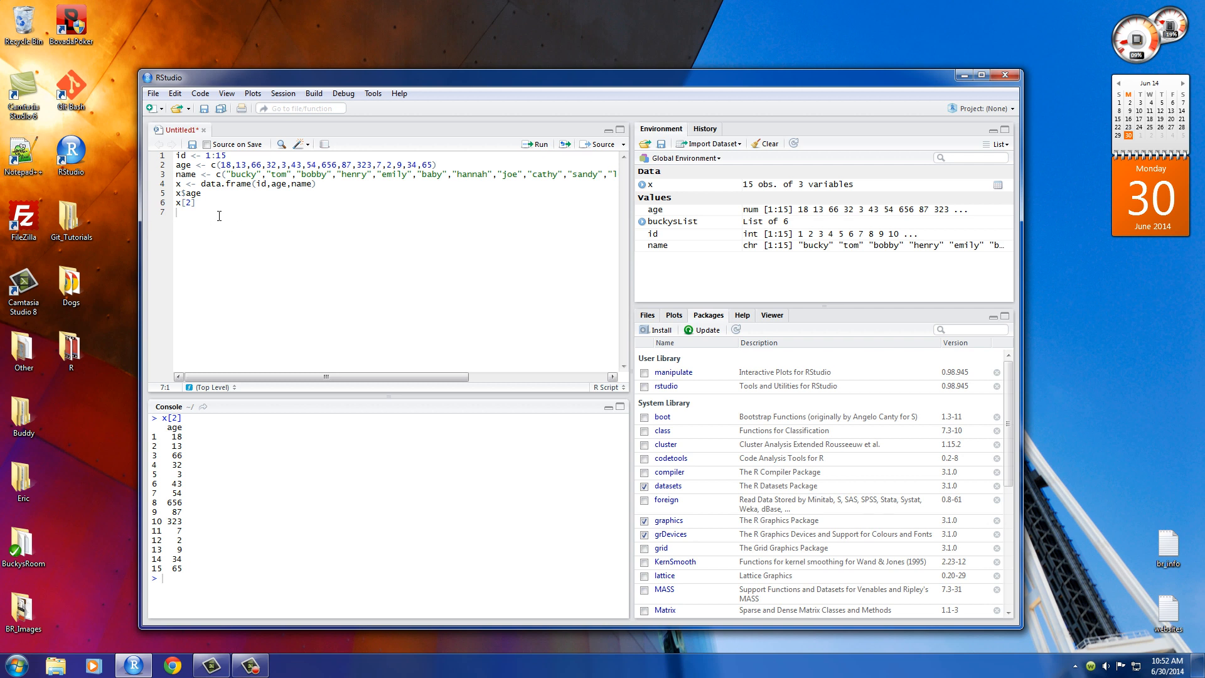
# - Replace the x$age and x[2] lines with x and x[2,2], then run the whole script
pyautogui.moveTo(202, 210); pyautogui.dragTo(170, 195)
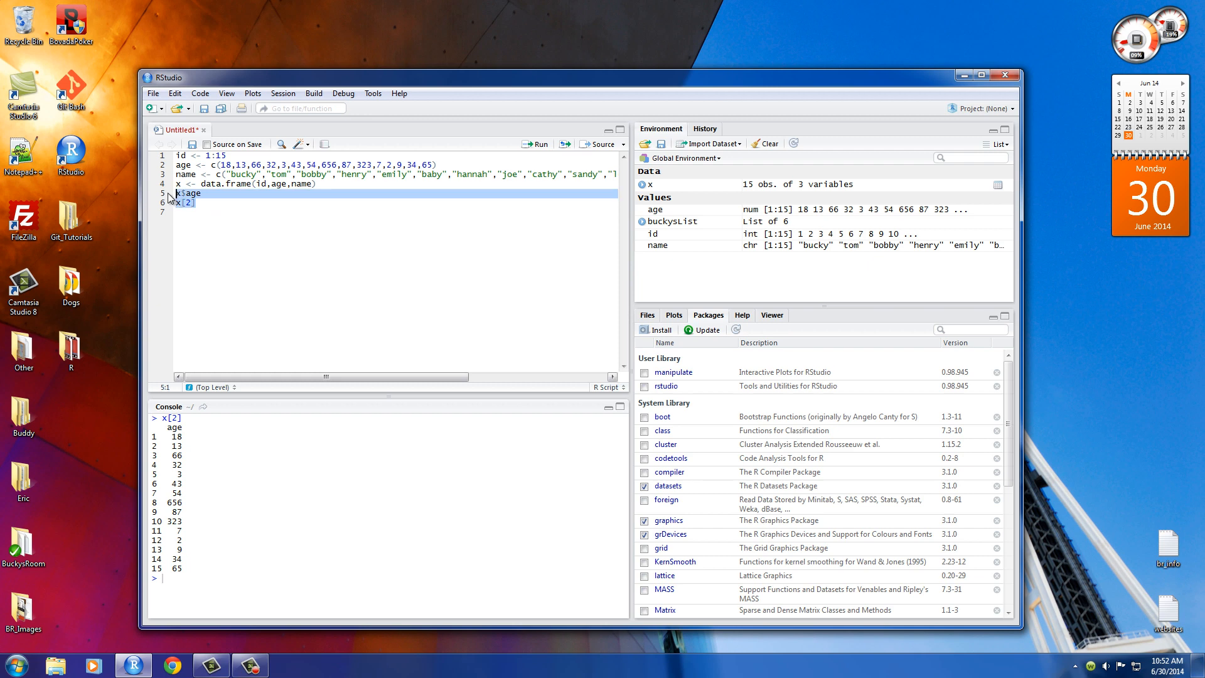
pyautogui.press('Delete')
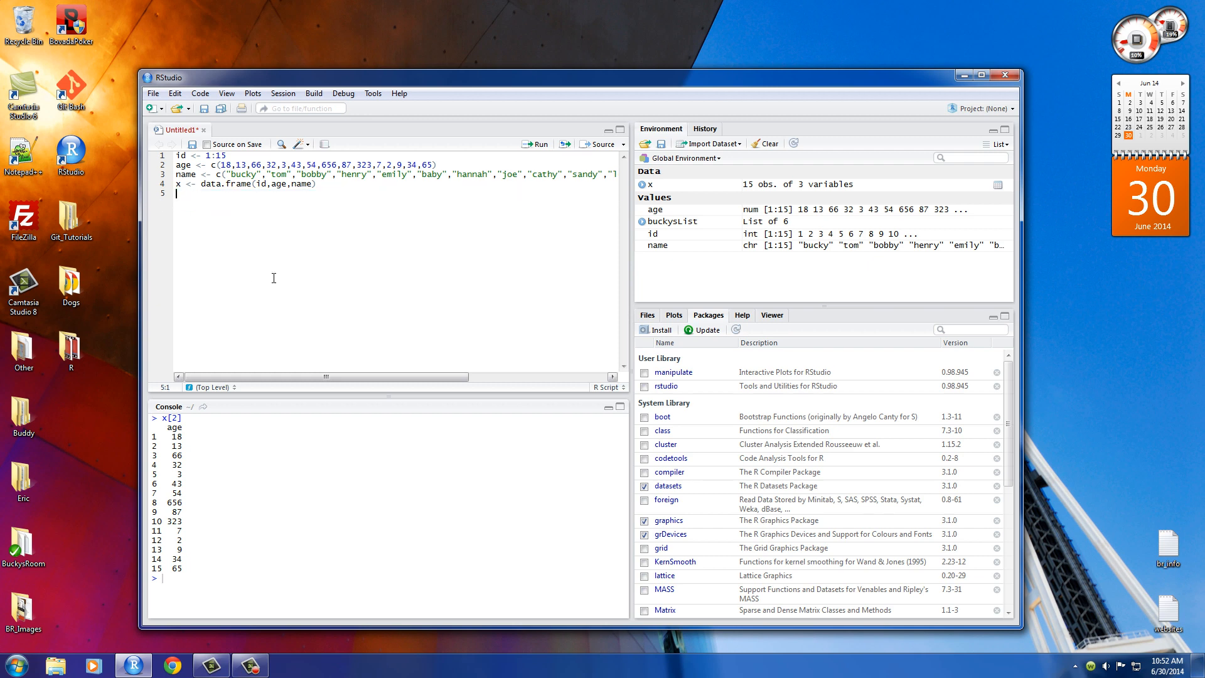
pyautogui.write('x')
pyautogui.write('[')
pyautogui.moveTo(198, 192); pyautogui.dragTo(170, 202)
pyautogui.write('x[')
pyautogui.write('2,3')
pyautogui.hotkey('ctrl', 'a')
pyautogui.click(535, 146)
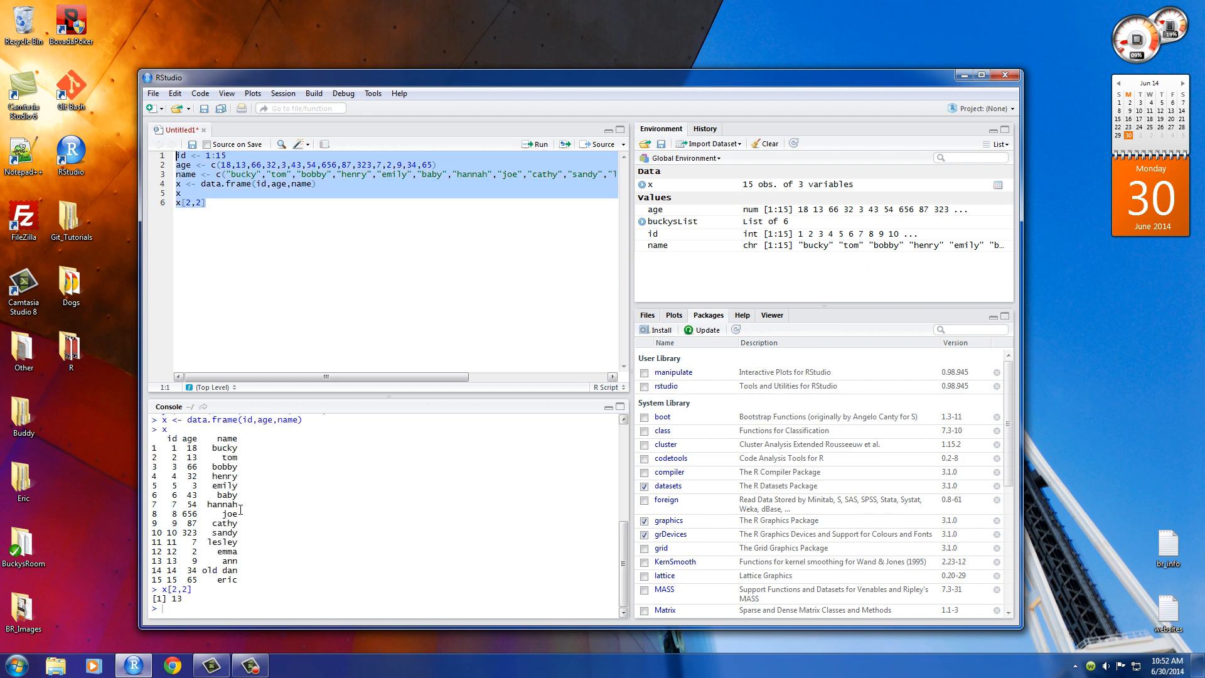
# - Highlight the age column header, the row-2 value 13, and the x[2,2] result 13
pyautogui.moveTo(197, 439); pyautogui.dragTo(184, 440)
pyautogui.moveTo(198, 459); pyautogui.dragTo(186, 458)
pyautogui.click(194, 458)
pyautogui.moveTo(183, 599); pyautogui.dragTo(172, 602)
# - Remove x[2,2], clear the console, and run x[3, 1:3] to print row 3
pyautogui.press('Right')
pyautogui.hotkey('shift', 'Left')
pyautogui.hotkey('shift', 'Left')
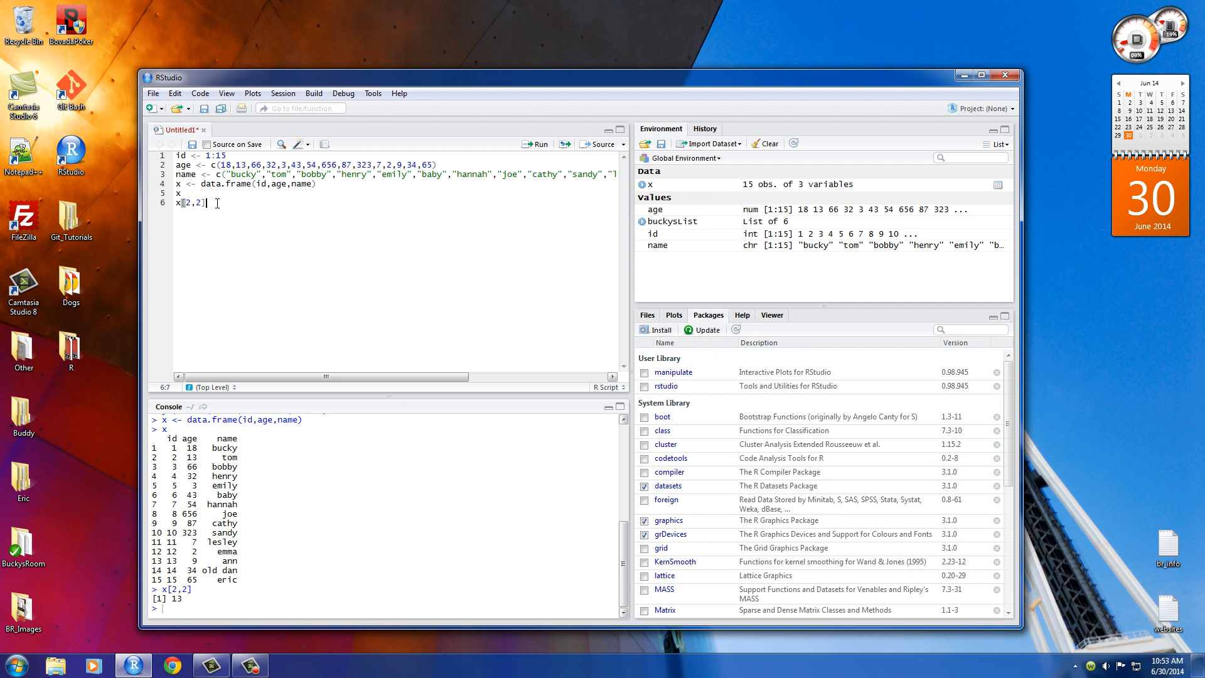
pyautogui.hotkey('shift', 'Left')
pyautogui.hotkey('shift', 'Left')
pyautogui.hotkey('shift', 'Left')
pyautogui.press('BackSpace')
pyautogui.hotkey('ctrl', 'l')
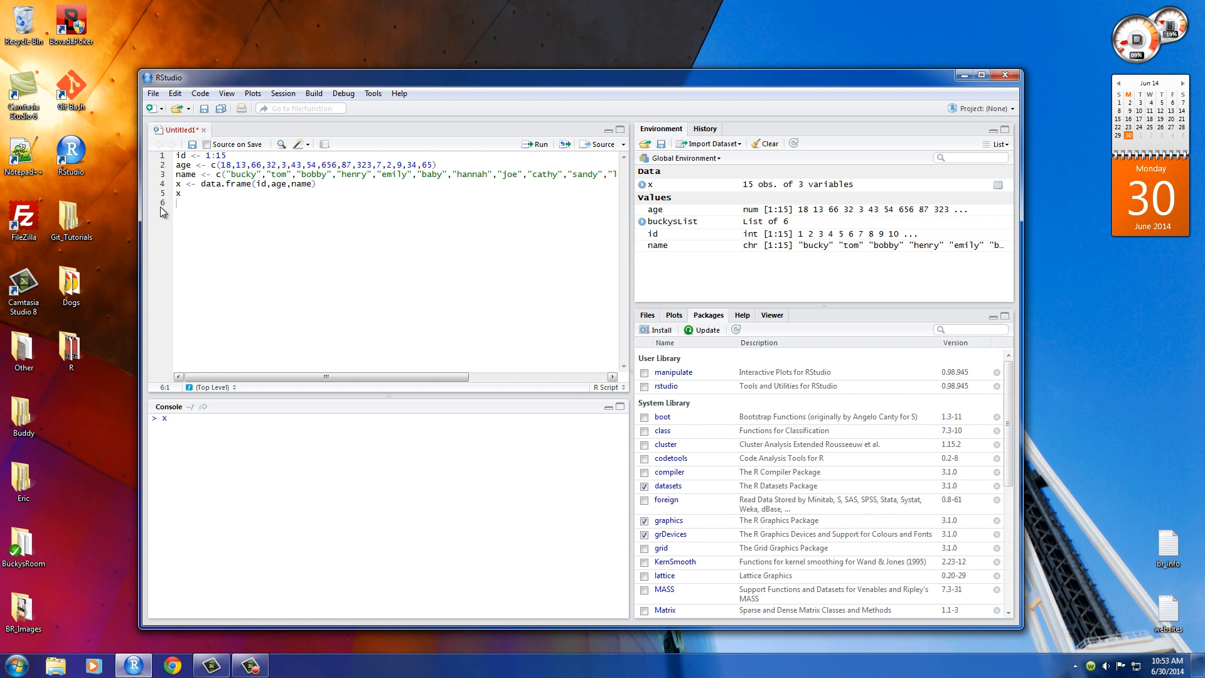
pyautogui.press('BackSpace')
pyautogui.click(185, 207)
pyautogui.write('x[3')
pyautogui.write(',')
pyautogui.write(' 1:3')
pyautogui.click(187, 204)
pyautogui.press('End')
pyautogui.click(537, 144)
# - Highlight the age value 66 and the name bobby in the row-3 output
pyautogui.moveTo(218, 437); pyautogui.dragTo(198, 438)
pyautogui.click(217, 439)
pyautogui.doubleClick(186, 437)
pyautogui.moveTo(217, 437); pyautogui.dragTo(222, 436)
pyautogui.doubleClick(202, 437)
# - Change line 6 to x[3, ] and run it to print all of row 3
pyautogui.click(196, 201)
pyautogui.moveTo(219, 201); pyautogui.dragTo(201, 202)
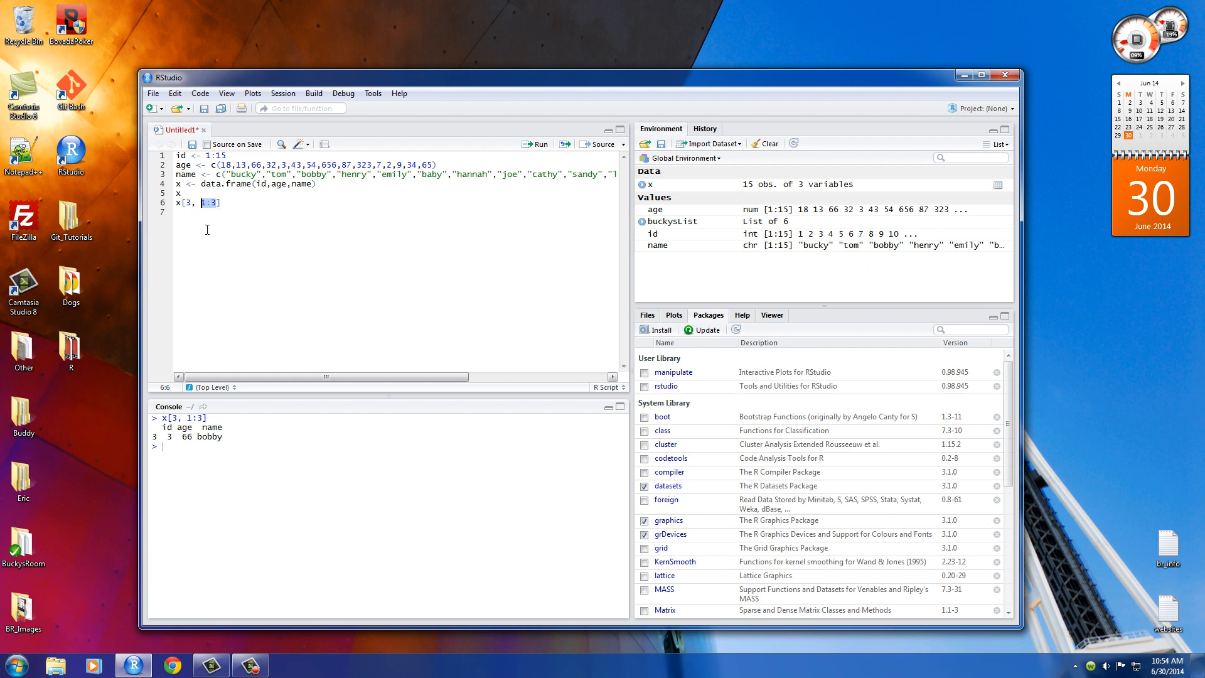
pyautogui.press('BackSpace')
pyautogui.hotkey('ctrl', 'l')
pyautogui.click(199, 203)
pyautogui.moveTo(200, 206); pyautogui.dragTo(185, 205)
pyautogui.click(213, 204)
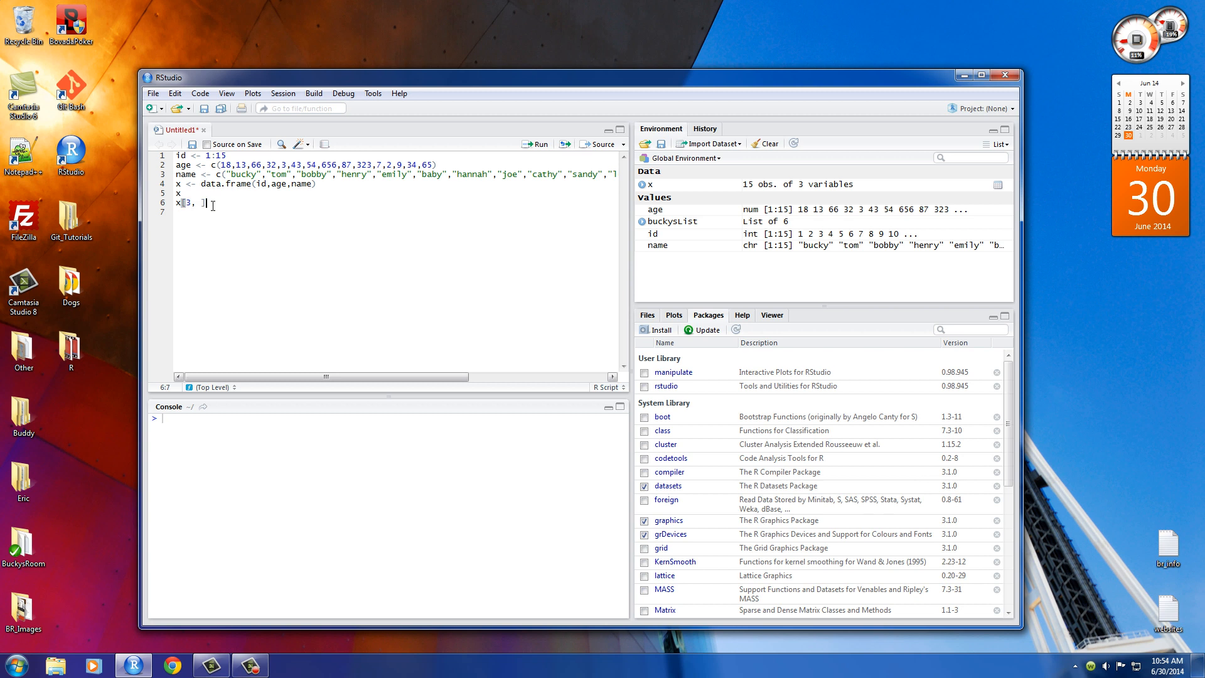
pyautogui.click(539, 148)
pyautogui.moveTo(224, 436); pyautogui.dragTo(153, 417)
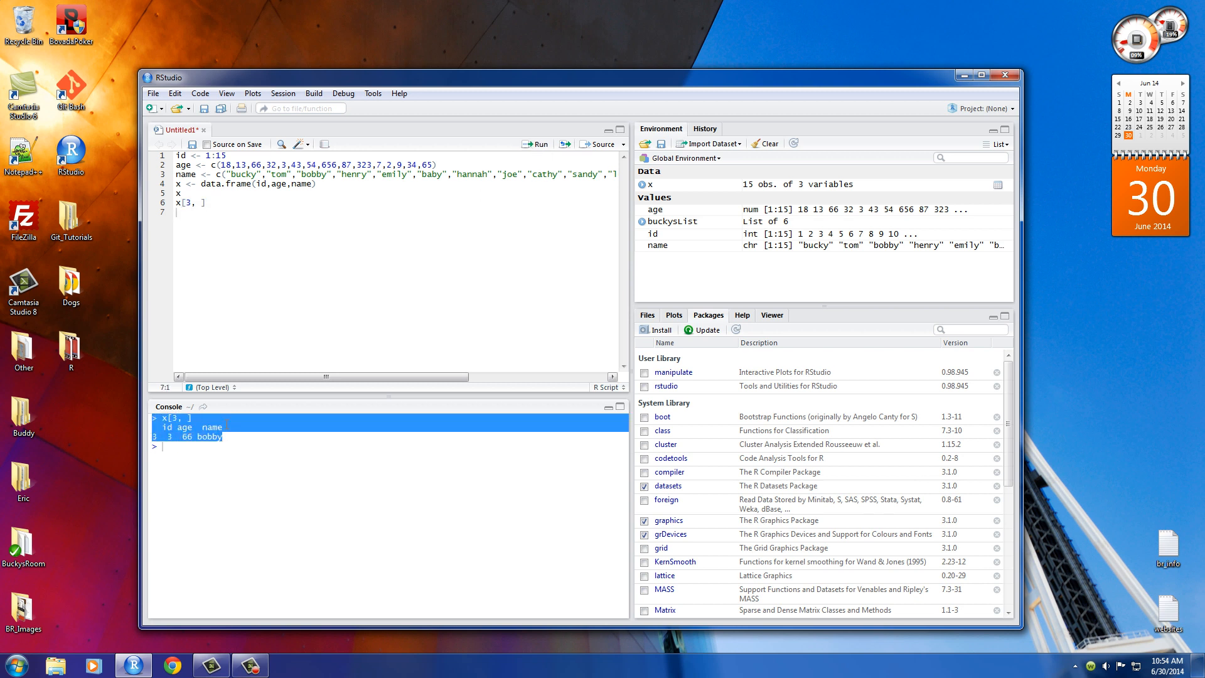
# - Change line 6 to x[, 3] and run it, showing the 15 names with their levels
pyautogui.click(192, 202)
pyautogui.press('BackSpace')
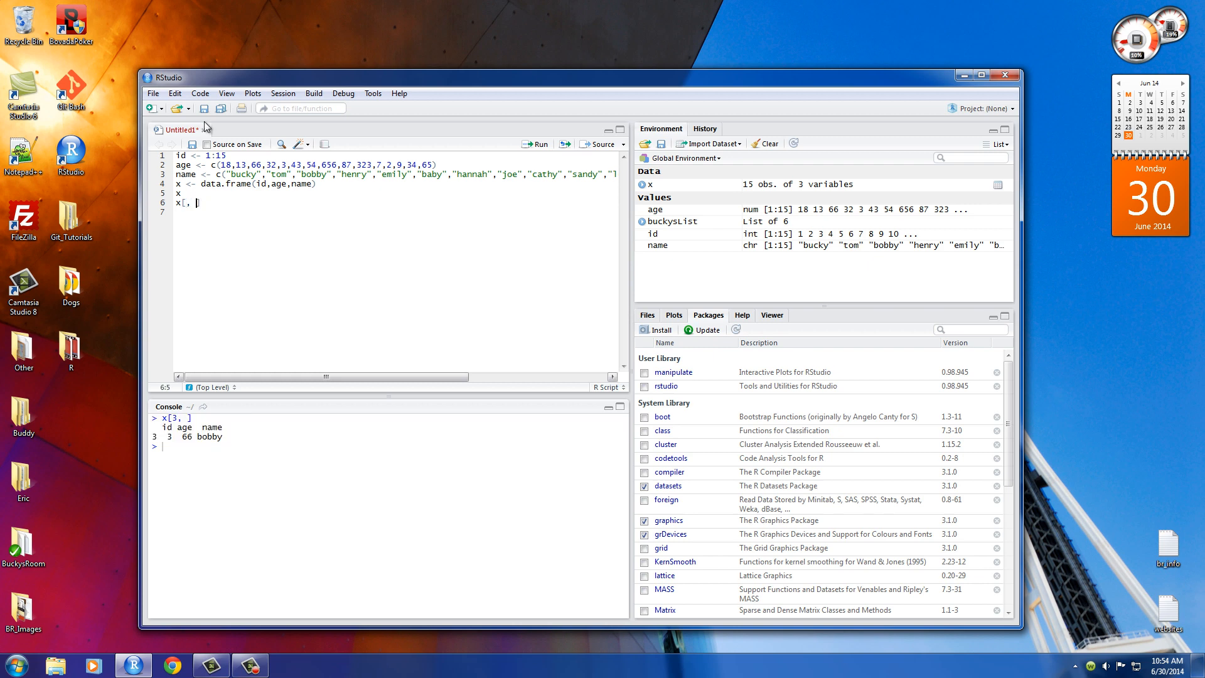
pyautogui.write('3')
pyautogui.click(537, 144)
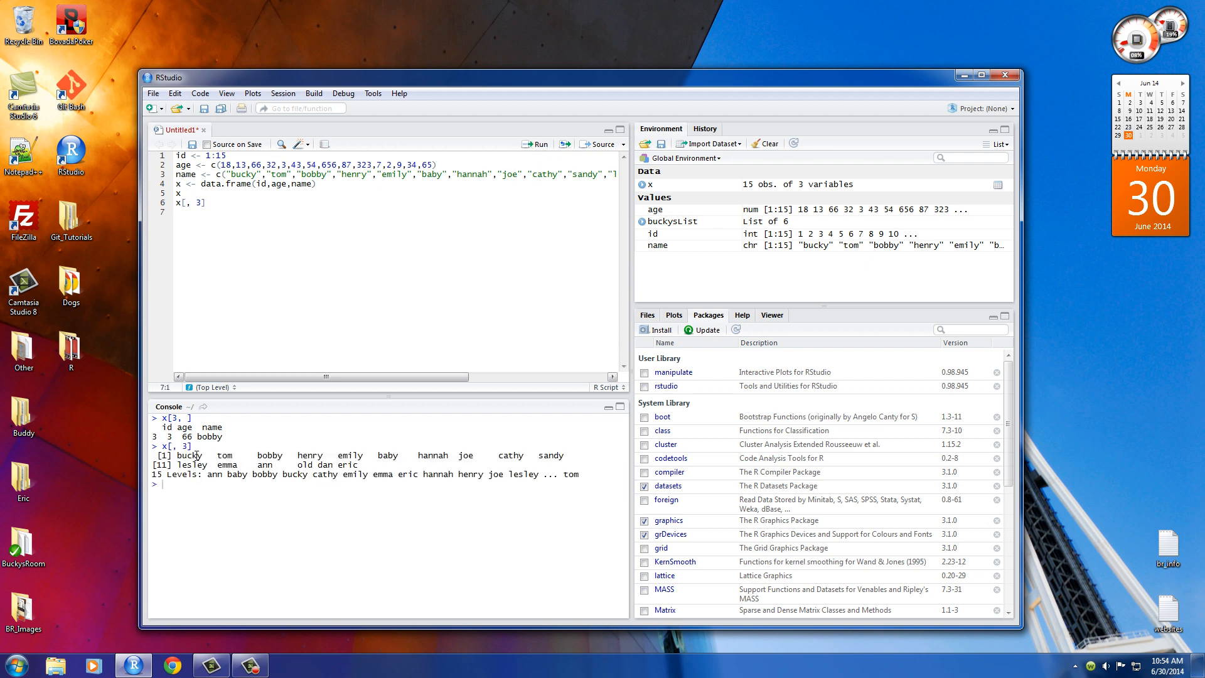
pyautogui.moveTo(178, 456); pyautogui.dragTo(586, 479)
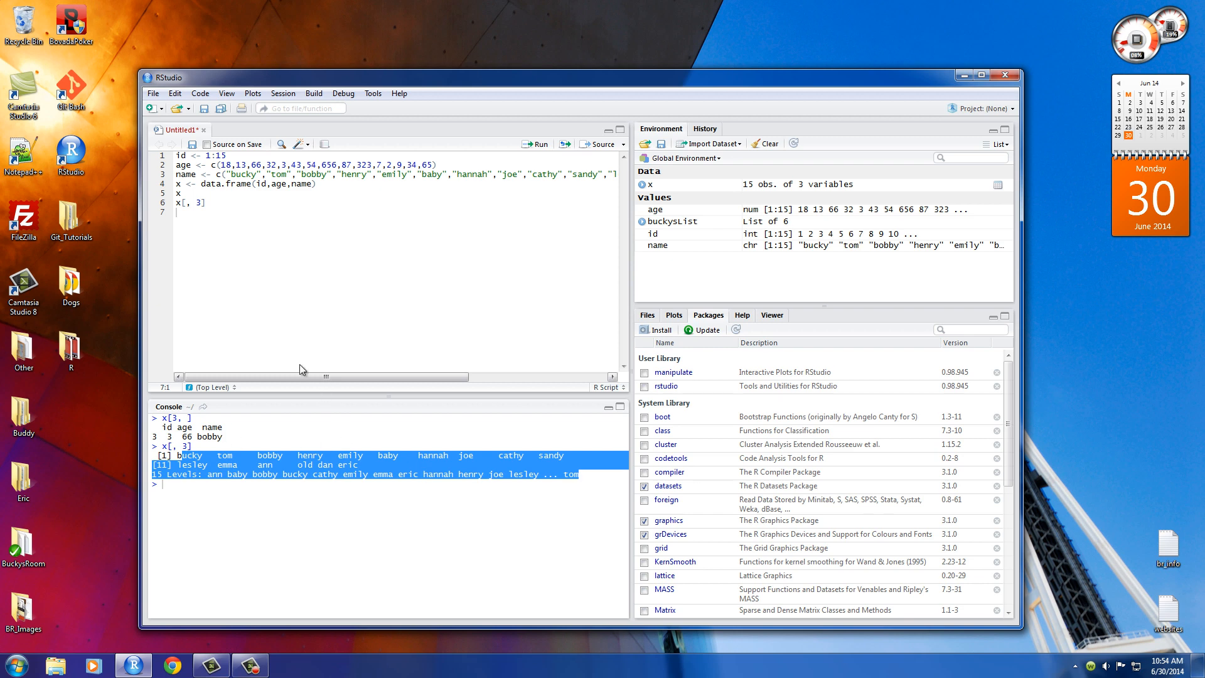
pyautogui.click(227, 261)
pyautogui.moveTo(221, 207); pyautogui.dragTo(162, 211)
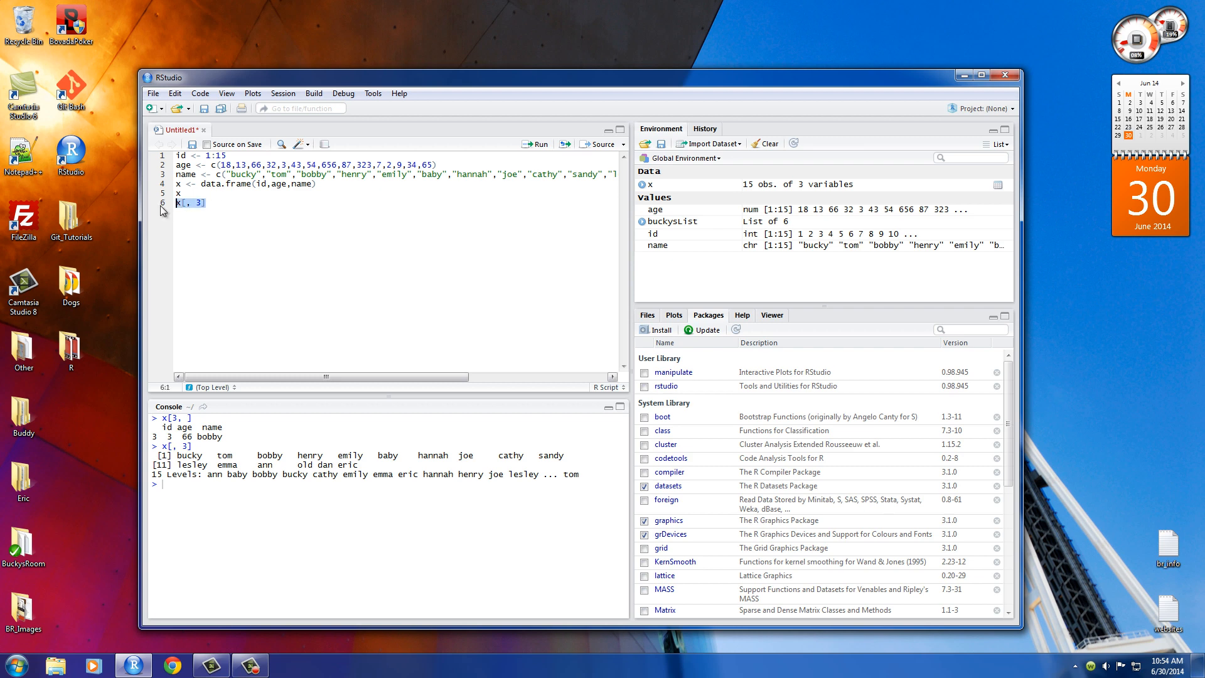
# - Delete x[, 3], clear the console, and write class(x["age"]) on line 6
pyautogui.press('BackSpace')
pyautogui.hotkey('ctrl', 'l')
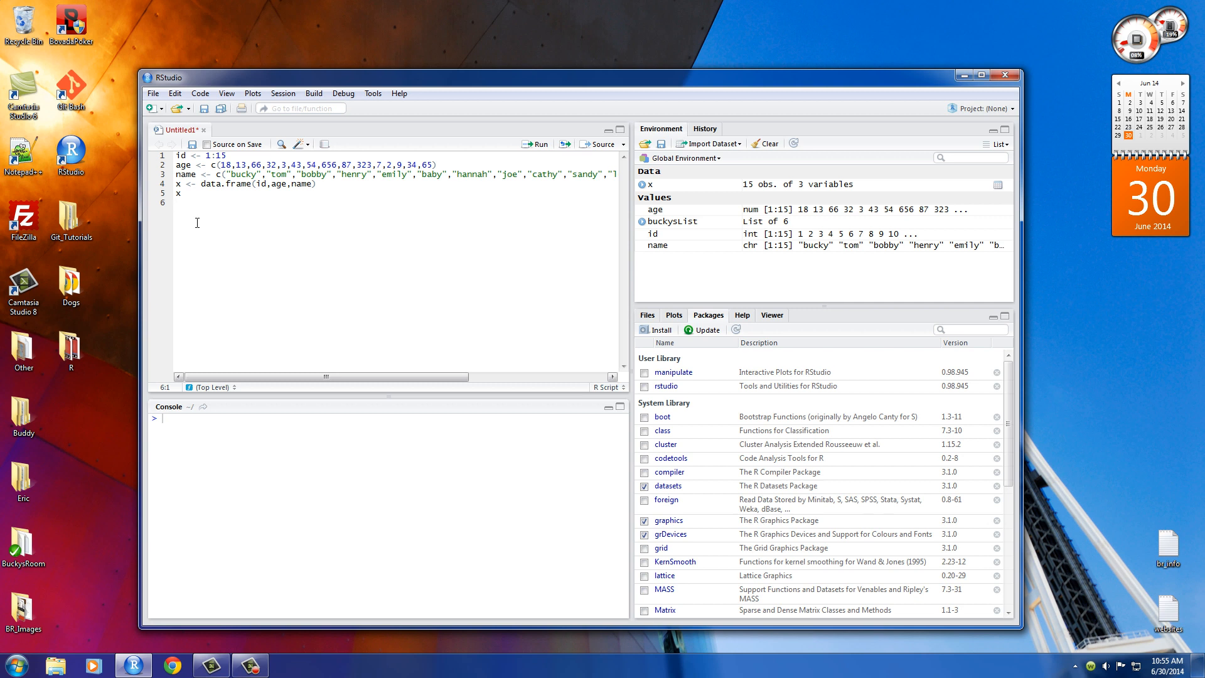
pyautogui.write('class(')
pyautogui.press('Left')
pyautogui.write('x')
pyautogui.write('["')
pyautogui.write('age"])')
pyautogui.click(538, 143)
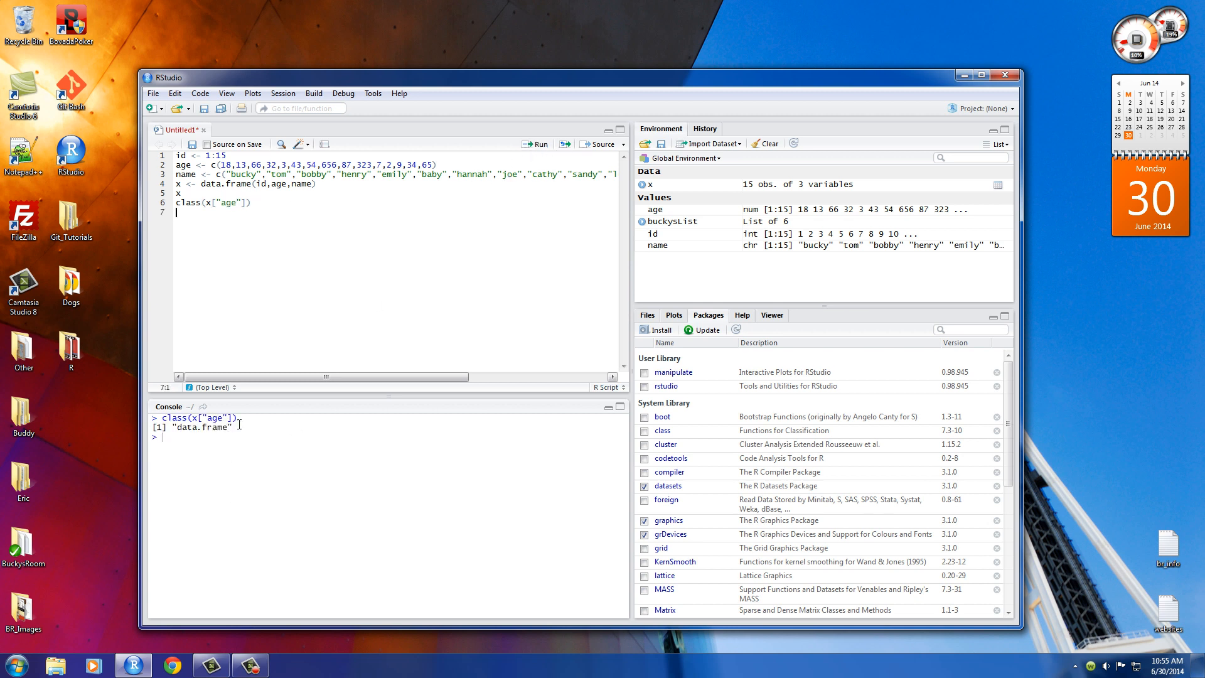
pyautogui.moveTo(232, 428); pyautogui.dragTo(171, 427)
pyautogui.click(226, 164)
pyautogui.moveTo(227, 165); pyautogui.dragTo(446, 166)
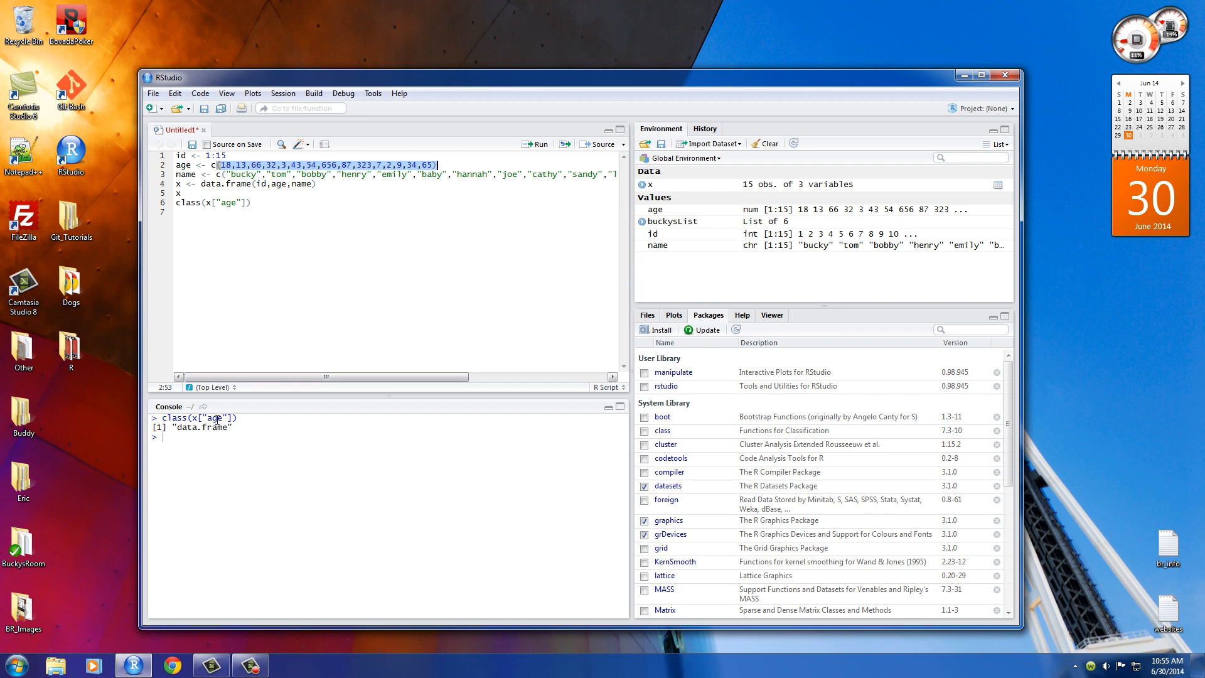
pyautogui.moveTo(233, 428); pyautogui.dragTo(177, 430)
pyautogui.click(240, 429)
pyautogui.moveTo(237, 428); pyautogui.dragTo(173, 429)
pyautogui.click(200, 438)
pyautogui.moveTo(212, 165); pyautogui.dragTo(442, 165)
pyautogui.click(225, 165)
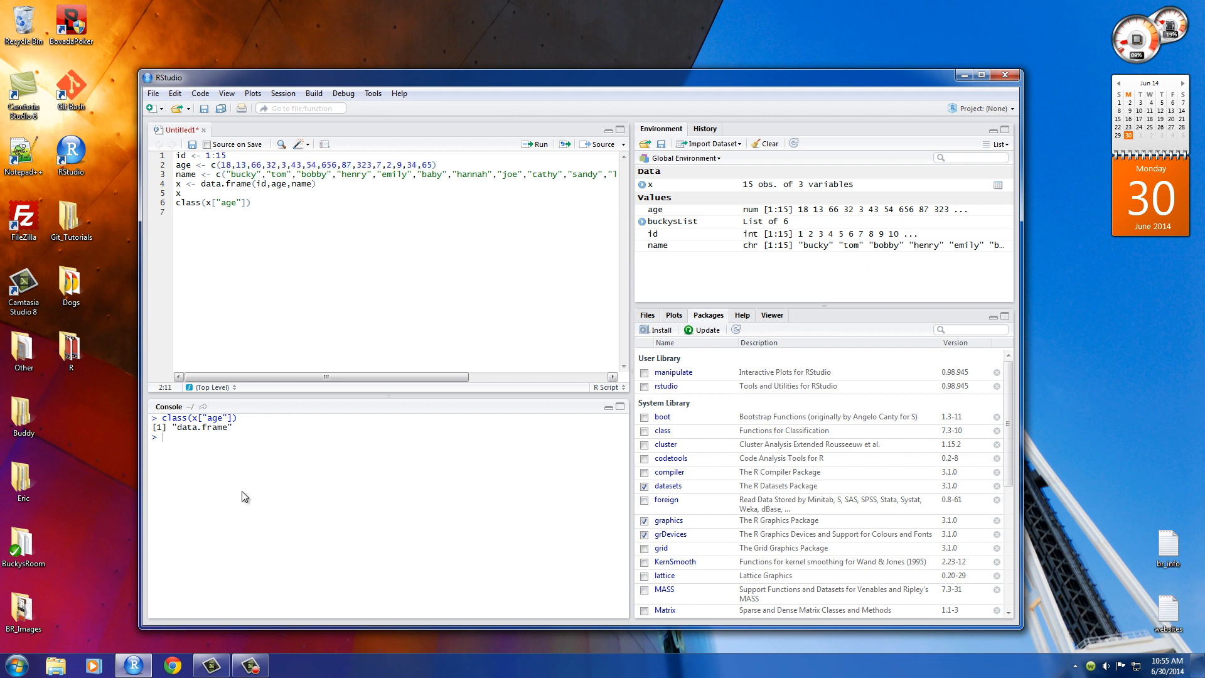
pyautogui.click(215, 203)
pyautogui.write(',')
# - Run class(x[,"age"]) printing numeric, then review the argument and setup lines 1–4
pyautogui.click(538, 144)
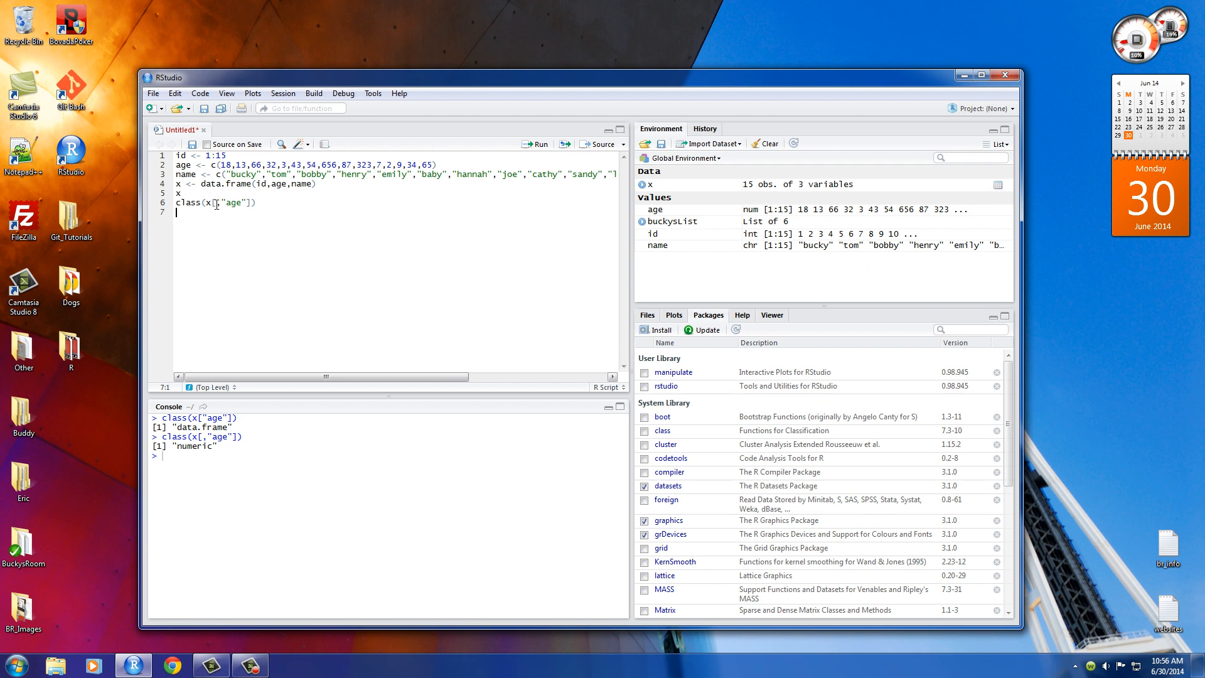
pyautogui.moveTo(257, 203); pyautogui.dragTo(197, 205)
pyautogui.click(260, 203)
pyautogui.moveTo(434, 165); pyautogui.dragTo(176, 165)
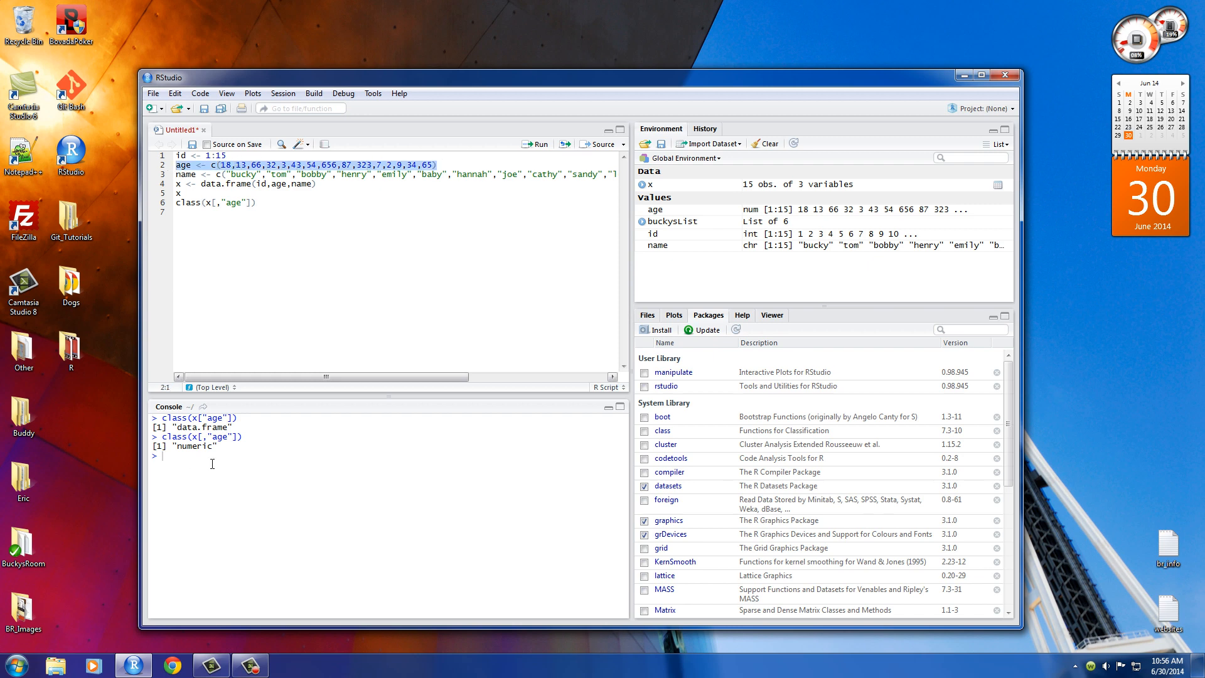
pyautogui.moveTo(324, 185); pyautogui.dragTo(176, 156)
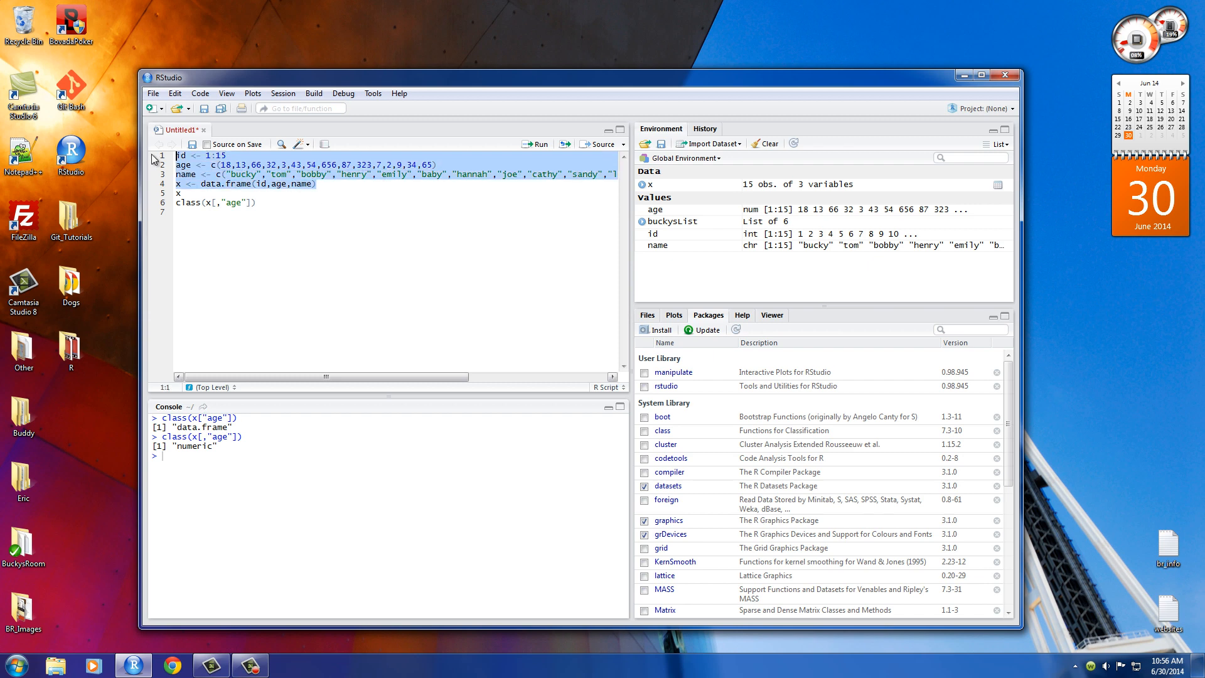
pyautogui.click(216, 204)
pyautogui.click(272, 204)
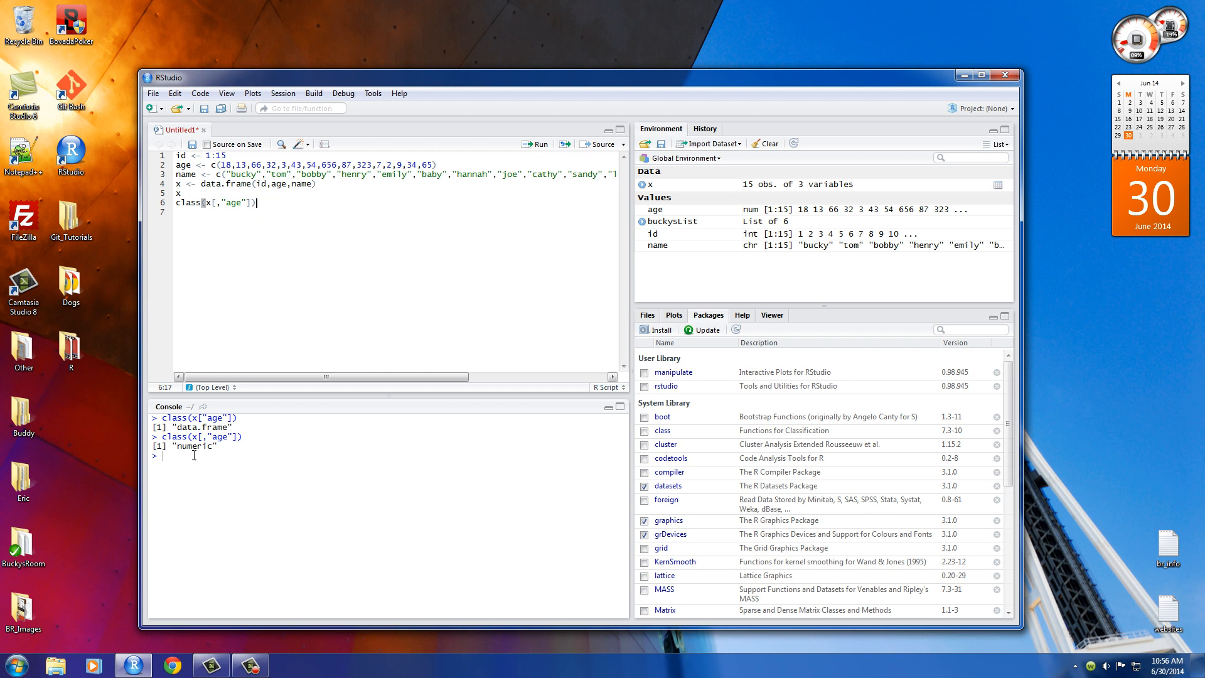
pyautogui.click(222, 202)
pyautogui.press('BackSpace')
pyautogui.moveTo(270, 202); pyautogui.dragTo(159, 203)
pyautogui.click(266, 202)
pyautogui.click(220, 202)
pyautogui.write(',')
pyautogui.click(273, 202)
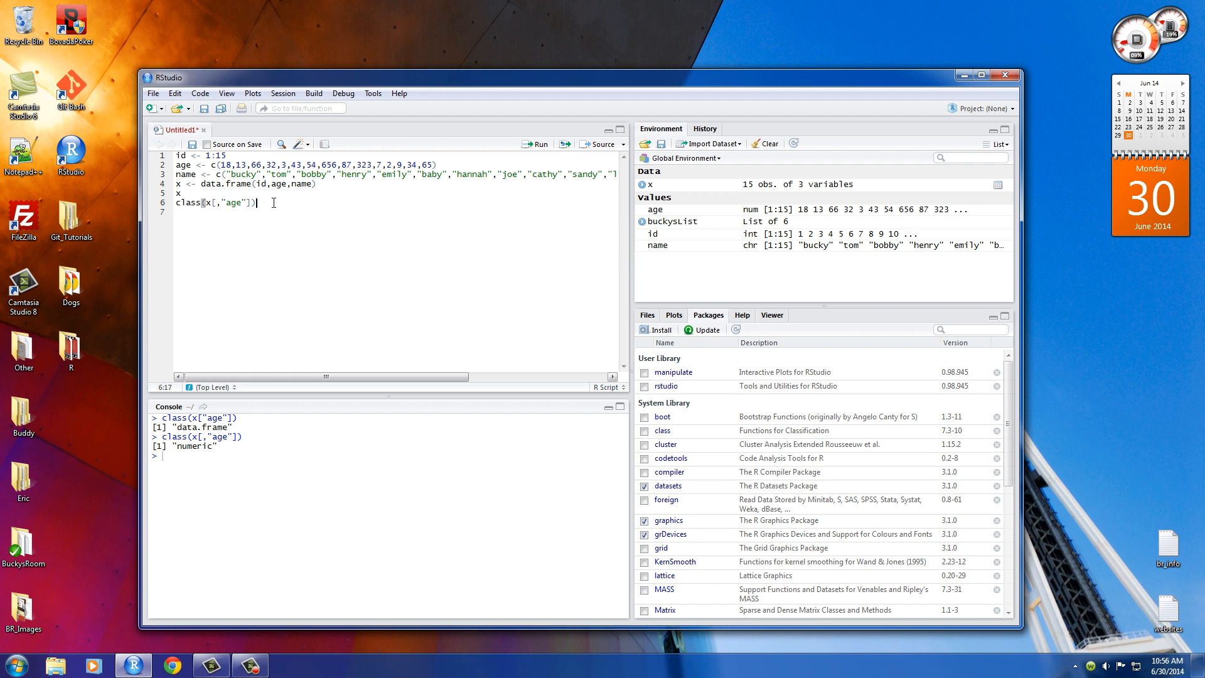